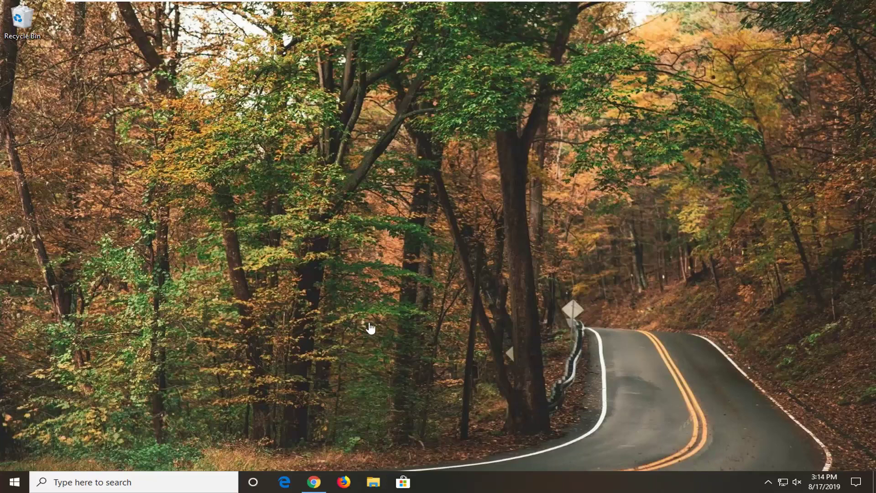
# Step: Open a maximized Chrome window and load google.com
pyautogui.click(314, 482)
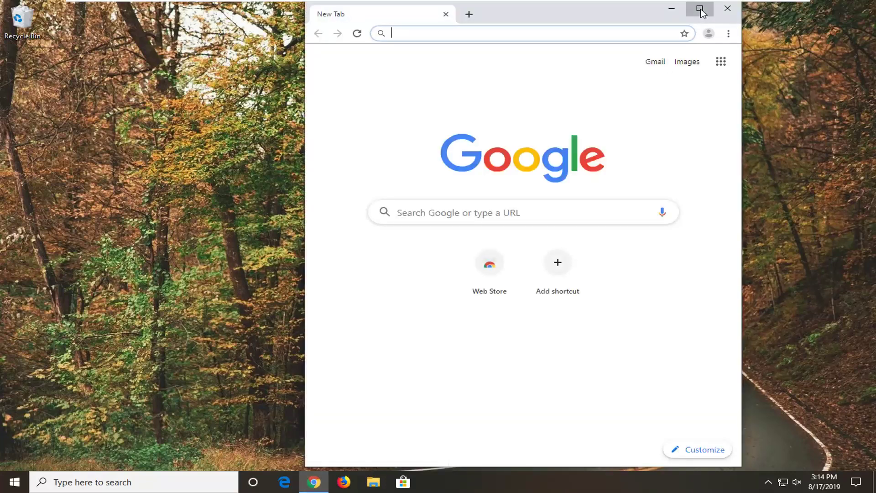
pyautogui.click(701, 10)
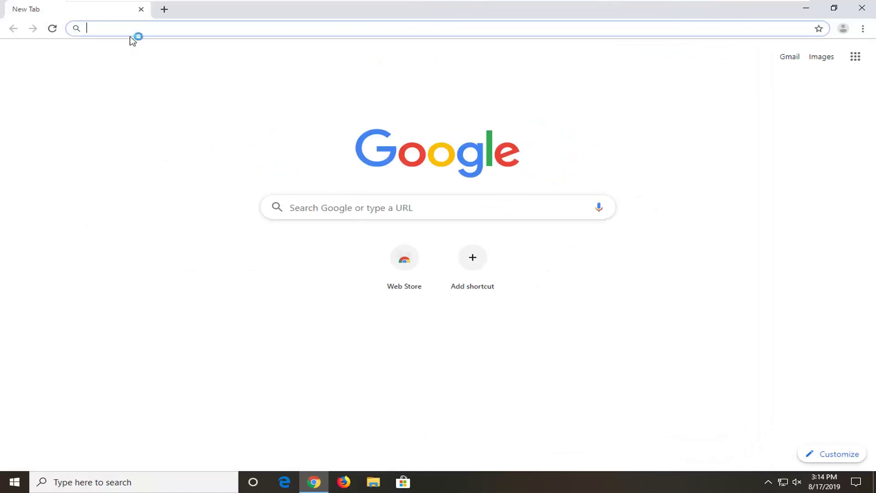
pyautogui.write('google.com')
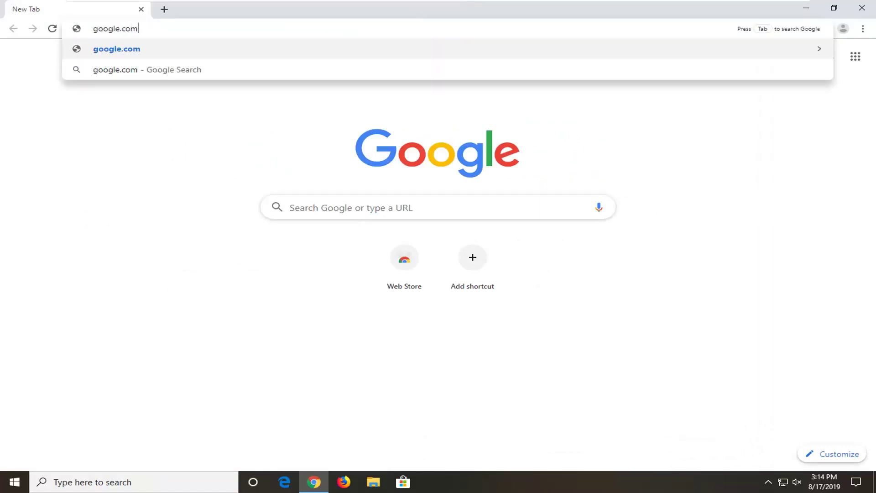
pyautogui.press('Return')
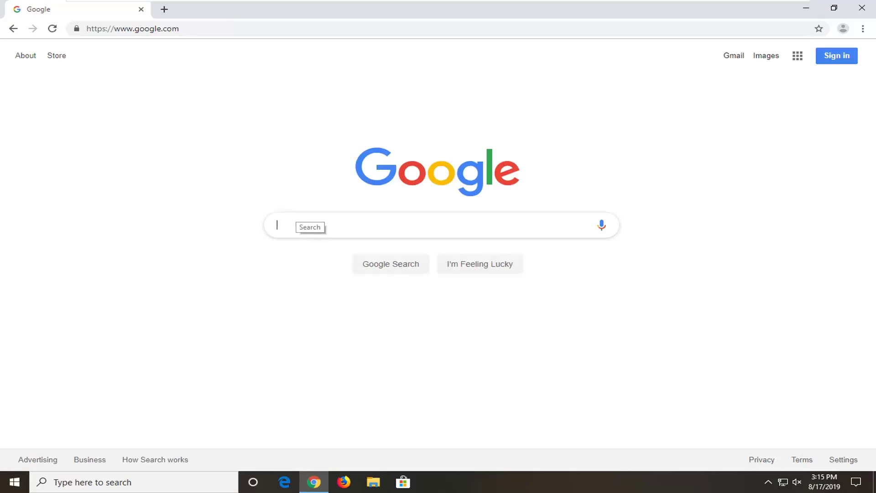
pyautogui.write('java')
# Step: Search Google for 'java' and open the 'Java | Oracle' result
pyautogui.press('Return')
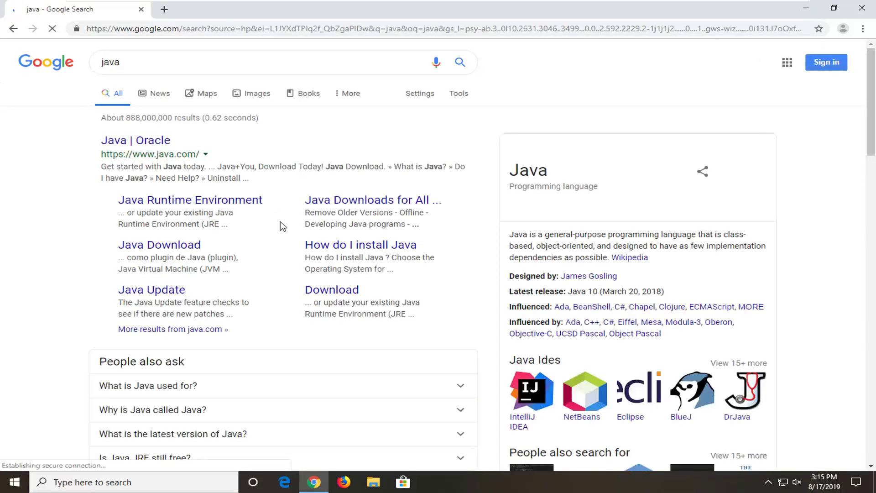
pyautogui.click(133, 142)
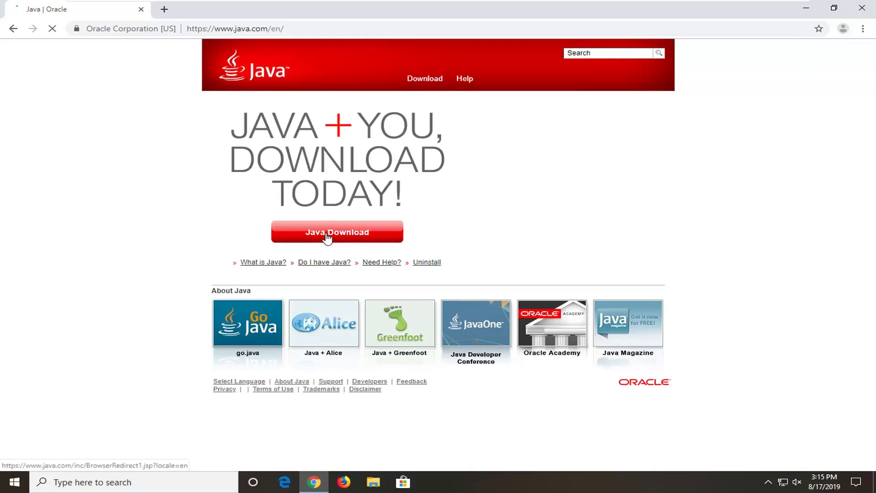
# Step: Accept the license, download JavaSetup8u221.exe from java.com and launch it
pyautogui.click(327, 236)
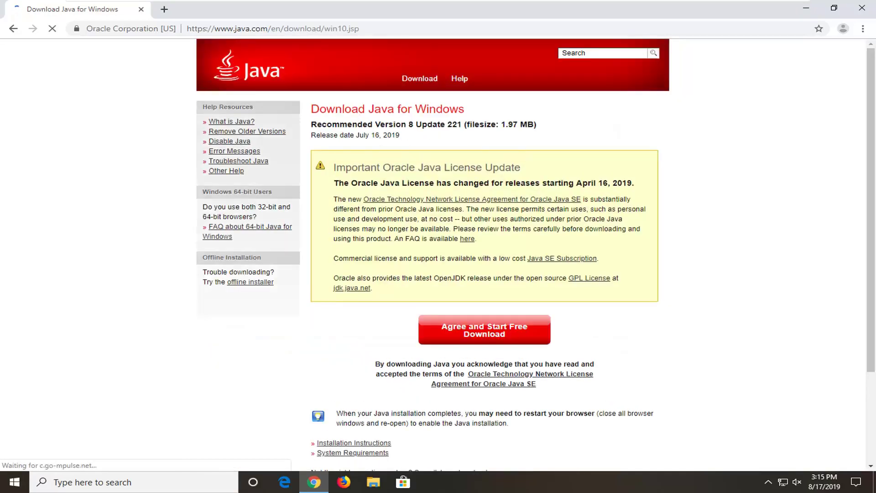
pyautogui.click(468, 336)
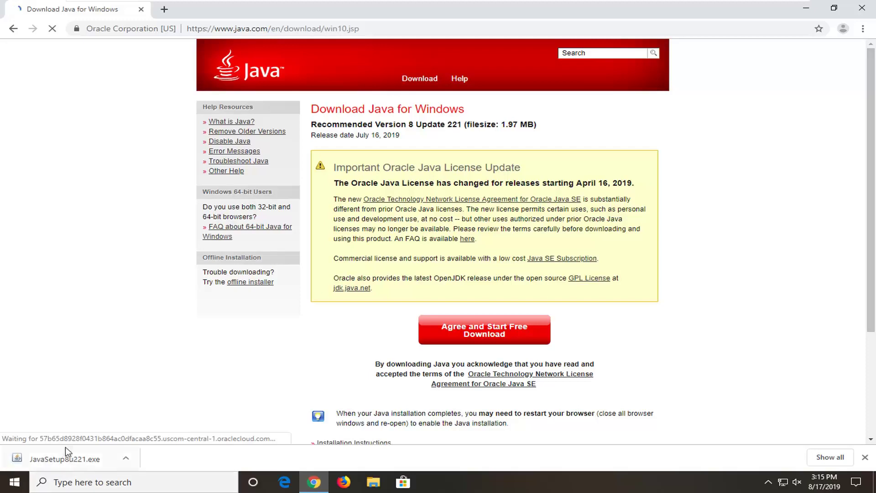
pyautogui.click(58, 458)
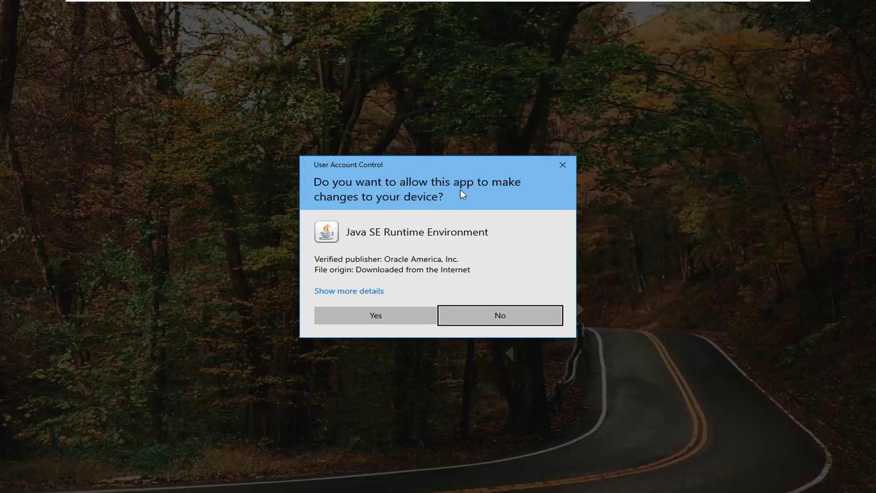
# Step: Allow the Java installer and start installation with 'Change destination folder' enabled
pyautogui.click(366, 317)
pyautogui.click(808, 10)
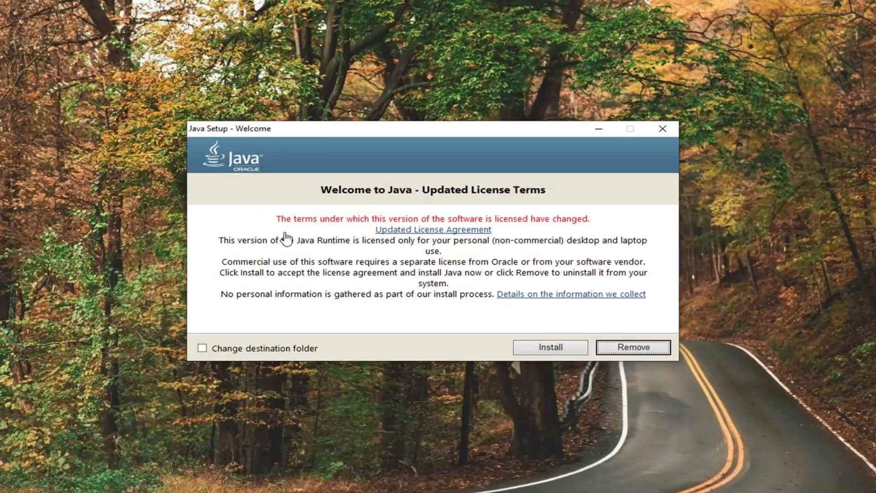
pyautogui.click(200, 350)
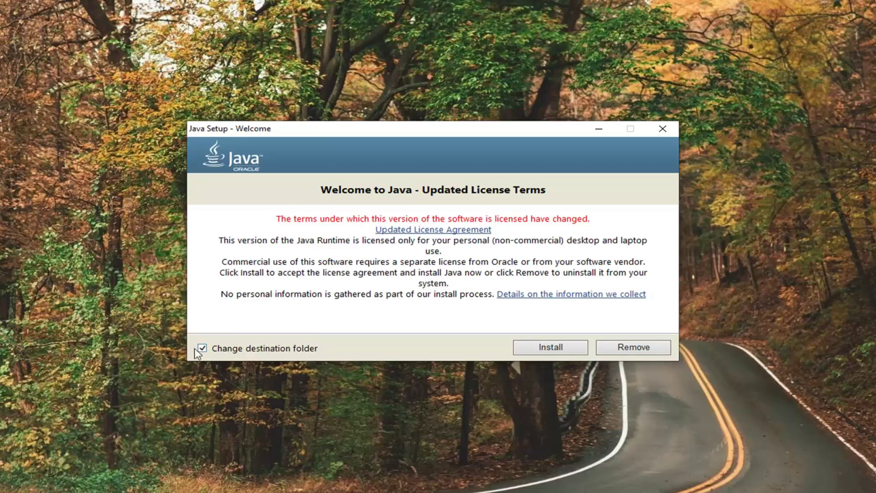
pyautogui.click(557, 346)
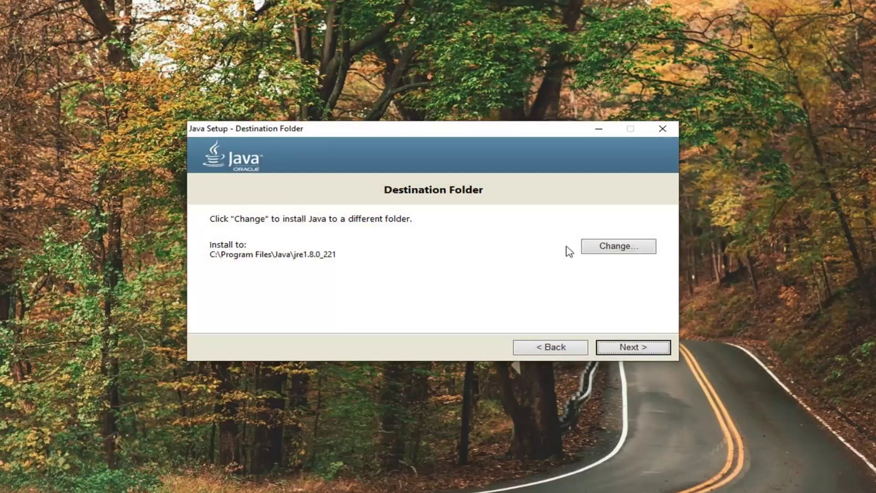
# Step: Create a new folder named Java on the desktop from the folder chooser
pyautogui.click(606, 250)
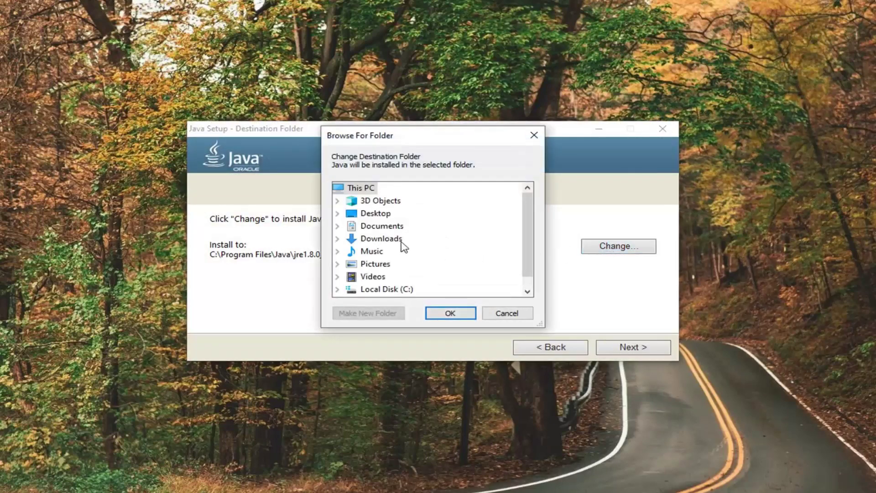
pyautogui.click(350, 214)
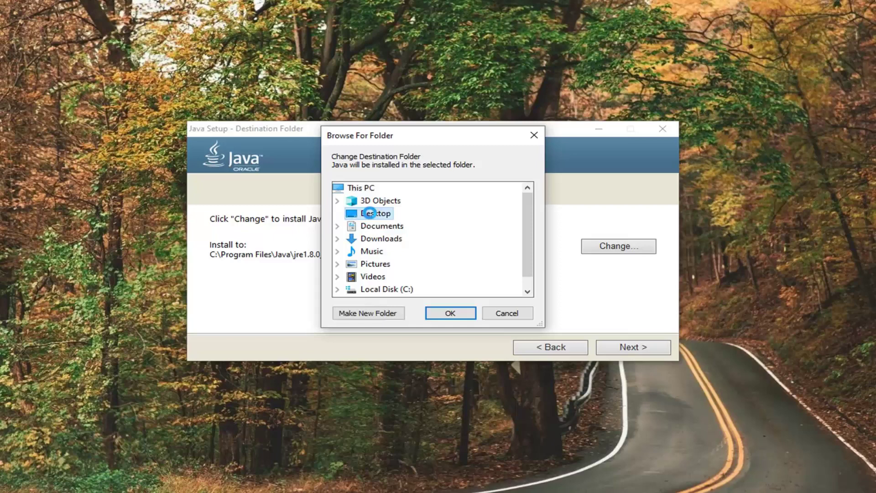
pyautogui.rightClick(370, 215)
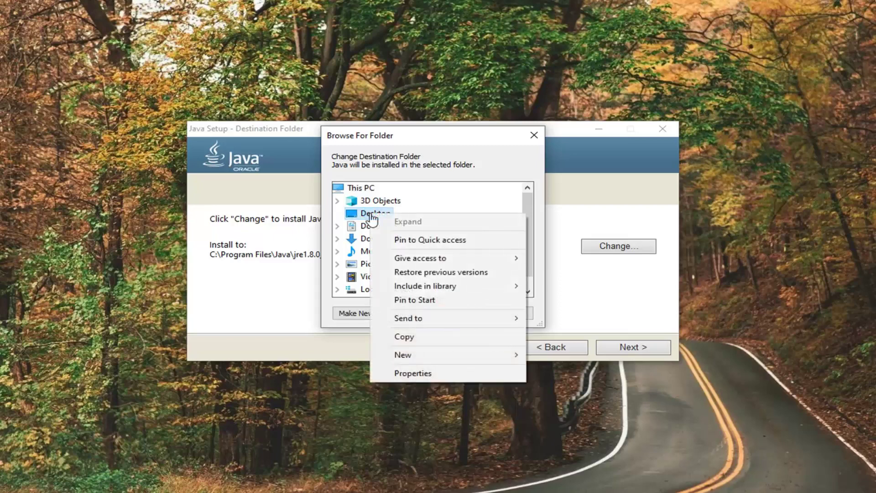
pyautogui.click(573, 364)
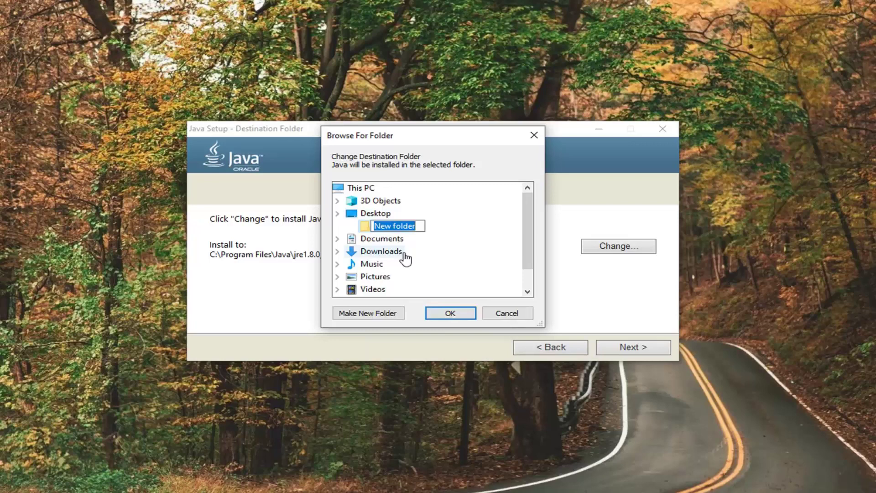
pyautogui.write('J')
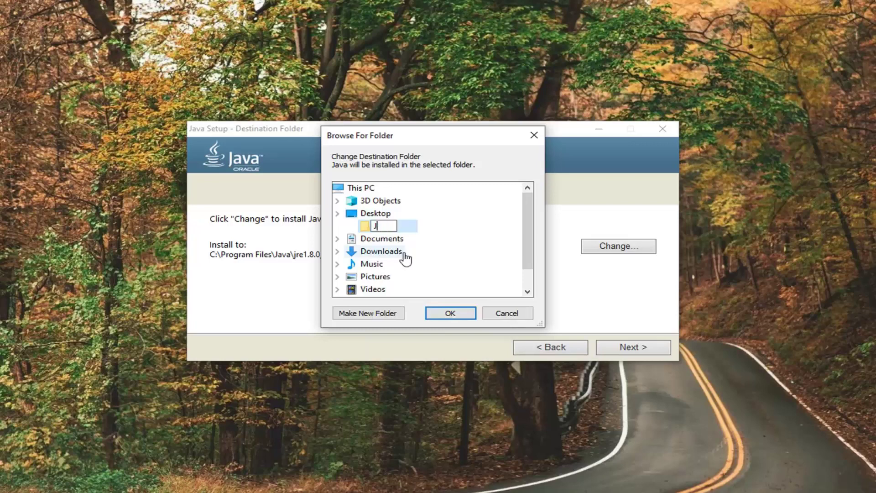
pyautogui.write('Haaa')
pyautogui.write('ava')
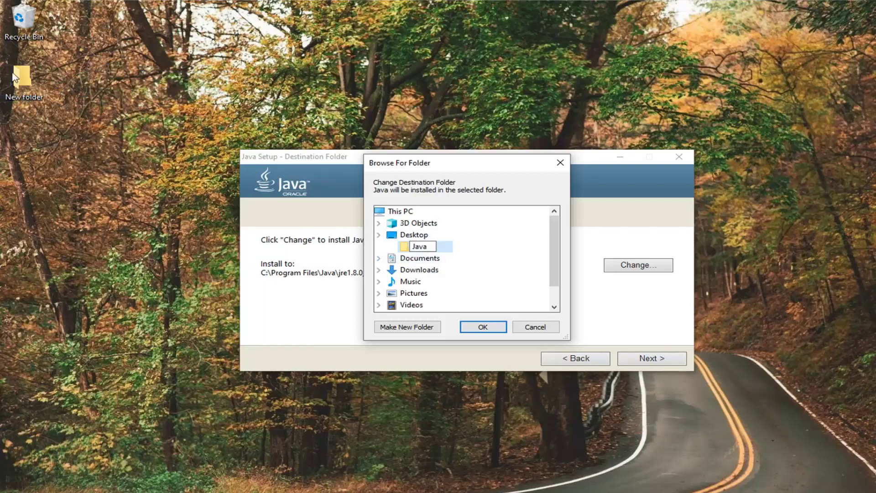
pyautogui.press('Return')
pyautogui.scroll(-2, 394, 298)
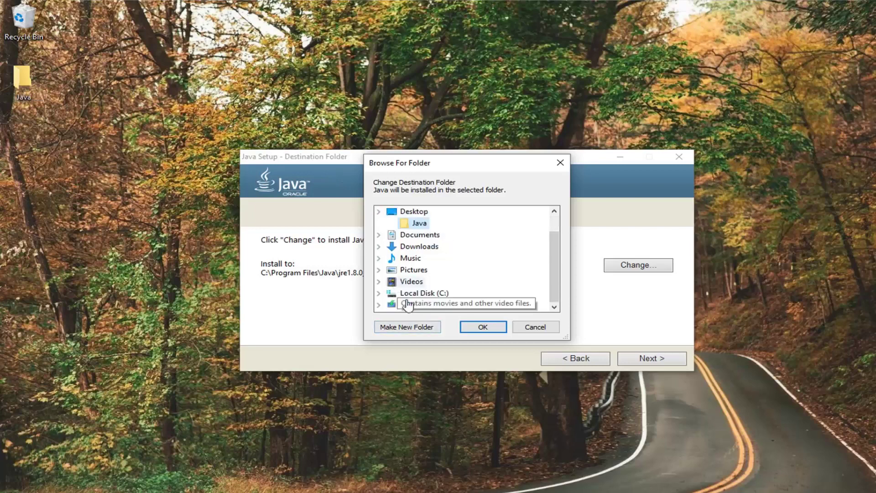
pyautogui.scroll(2, 411, 294)
pyautogui.scroll(-2, 418, 302)
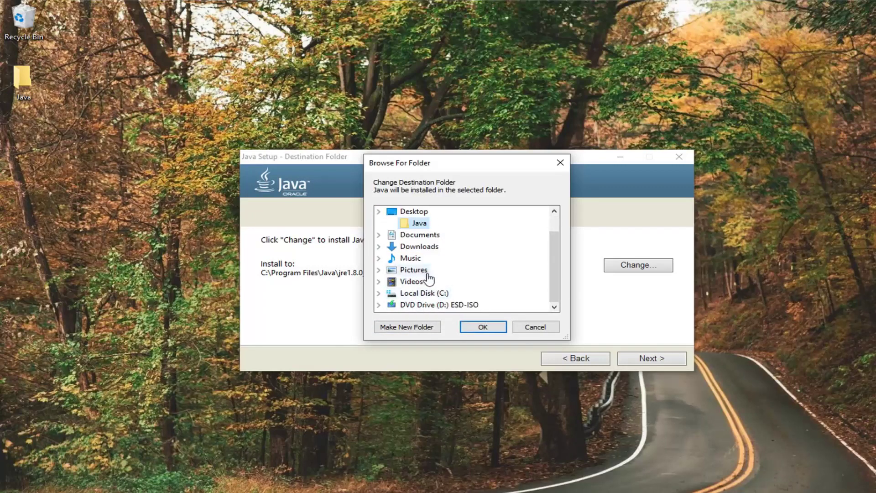
pyautogui.scroll(2, 418, 280)
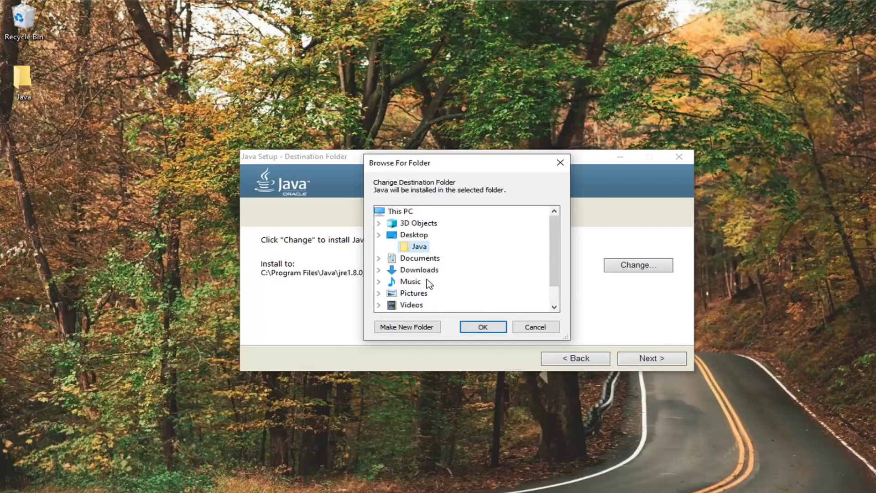
# Step: Set the desktop Java folder as the install destination and continue installing
pyautogui.click(416, 248)
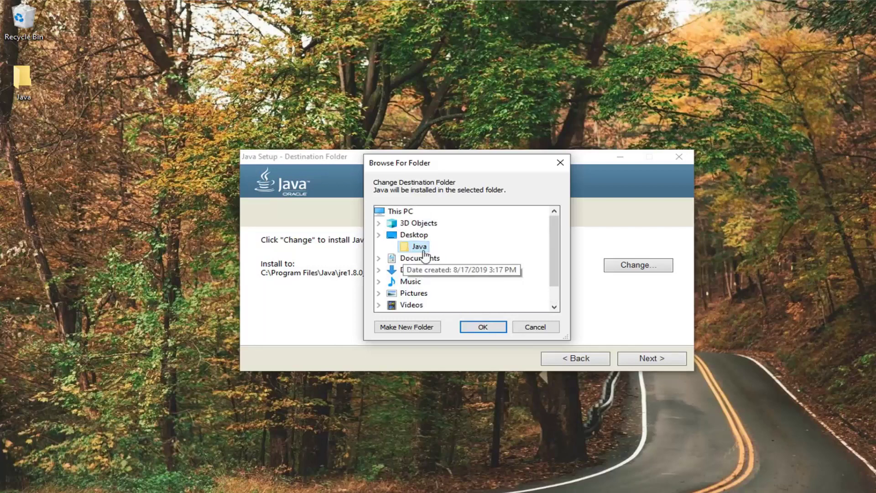
pyautogui.click(476, 328)
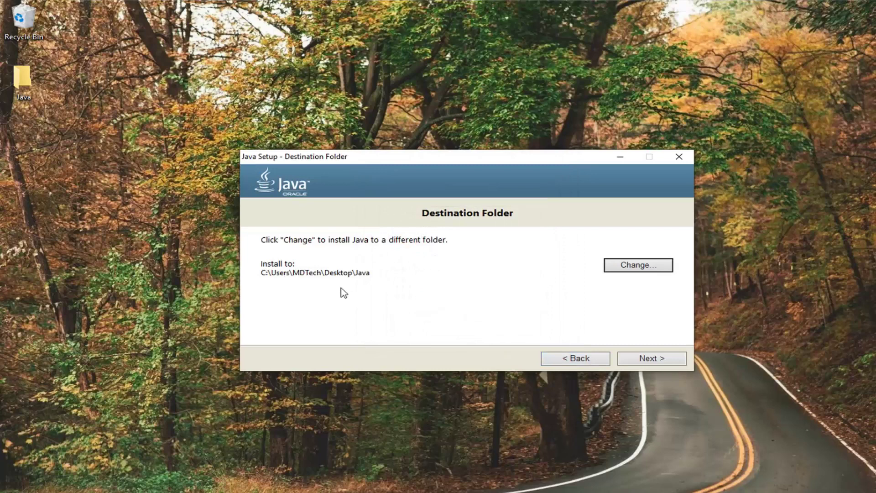
pyautogui.click(651, 365)
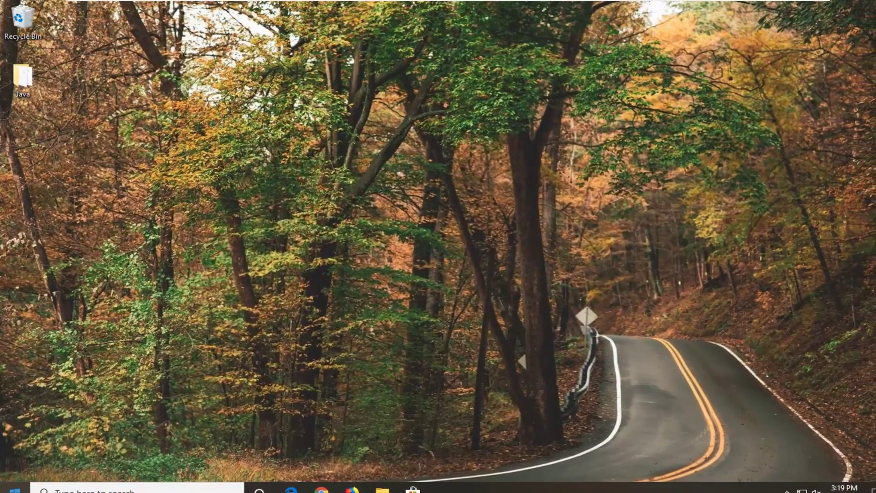
# Step: Find Control Panel through Start search and go to its System page
pyautogui.press('super')
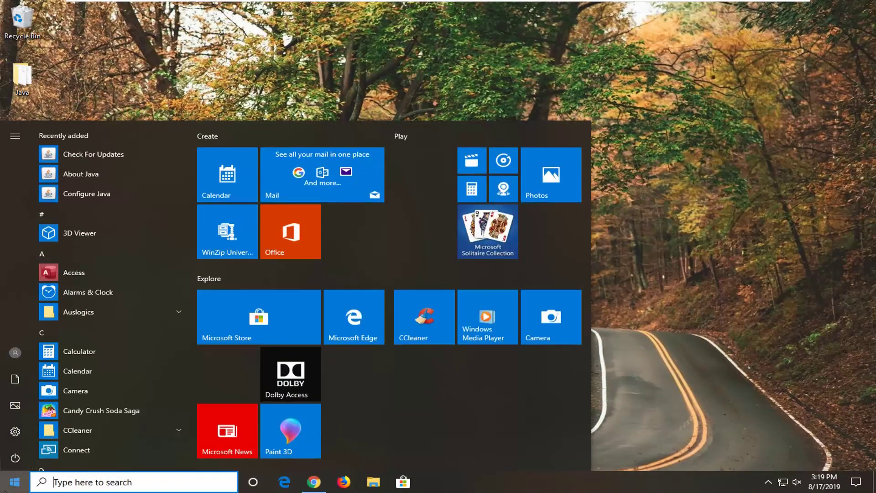
pyautogui.write('contr')
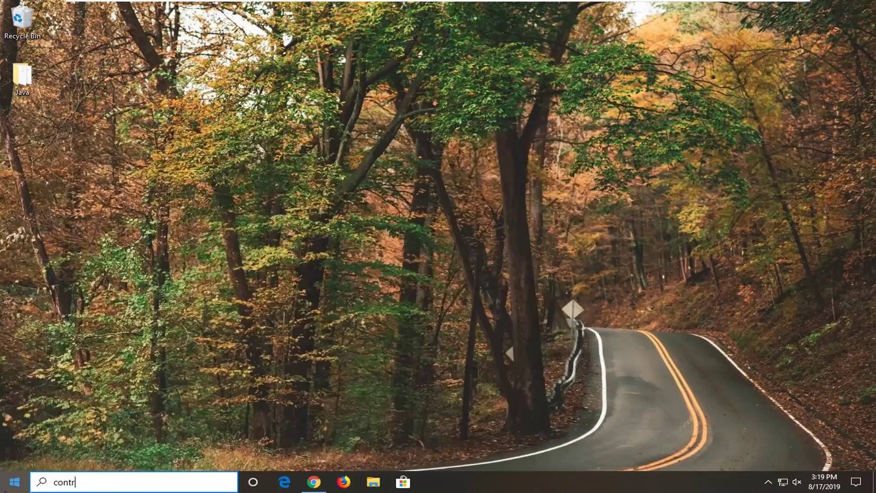
pyautogui.write('ol panel')
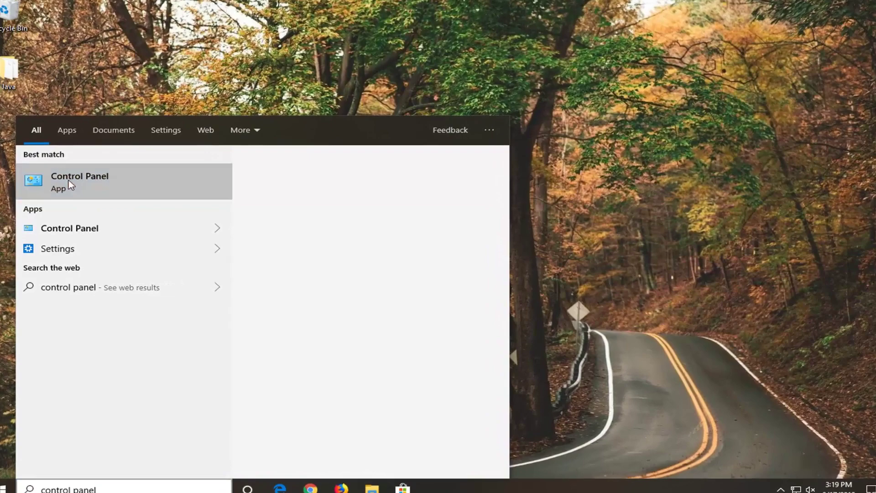
pyautogui.click(68, 180)
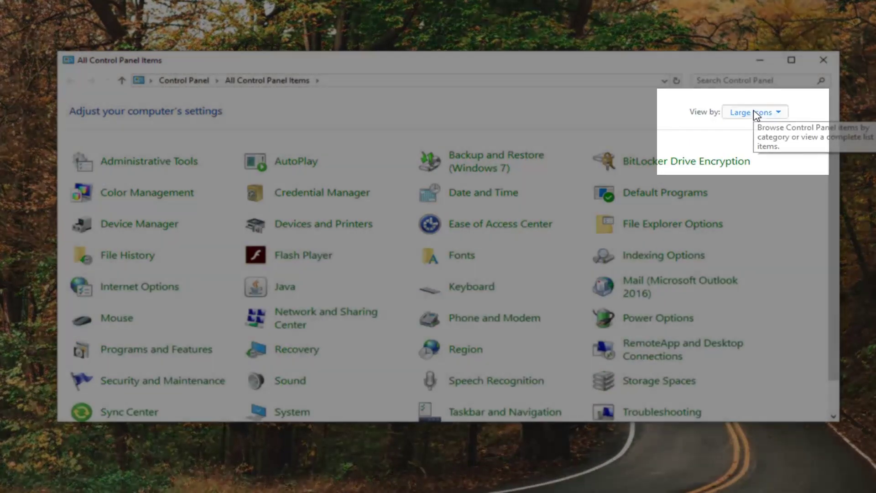
pyautogui.click(753, 114)
pyautogui.click(661, 117)
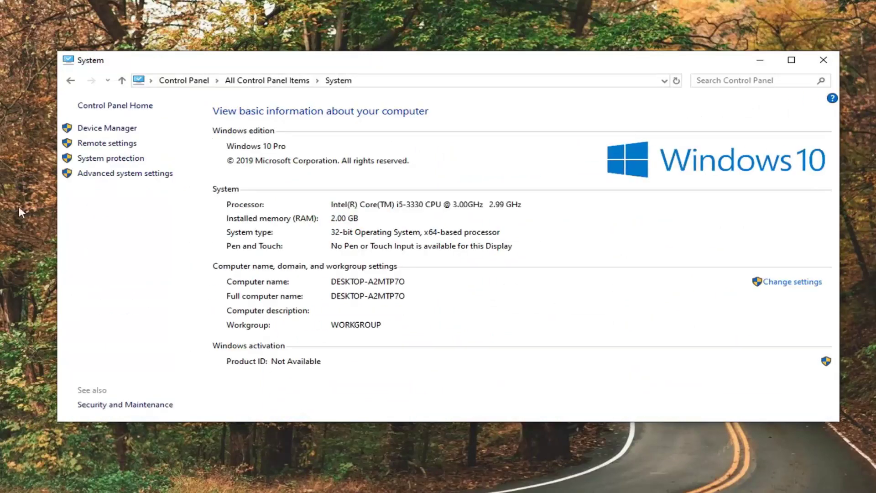
# Step: Add a new user environment variable named Java and browse for its value file
pyautogui.click(108, 177)
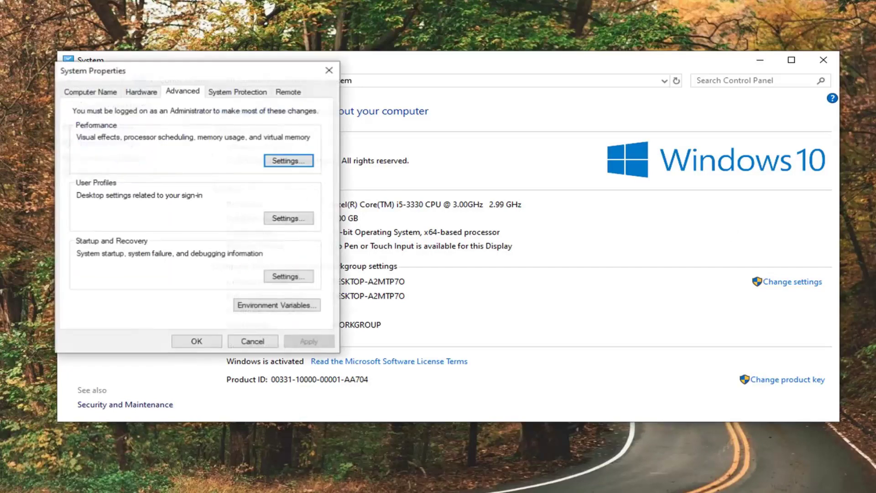
pyautogui.moveTo(176, 66)
pyautogui.mouseDown()
pyautogui.moveTo(325, 88)
pyautogui.moveTo(439, 83)
pyautogui.mouseUp()
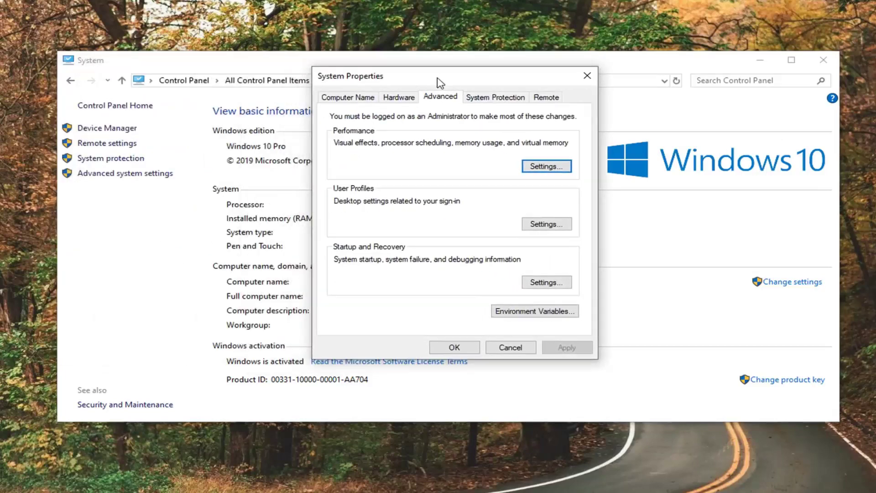
pyautogui.click(528, 312)
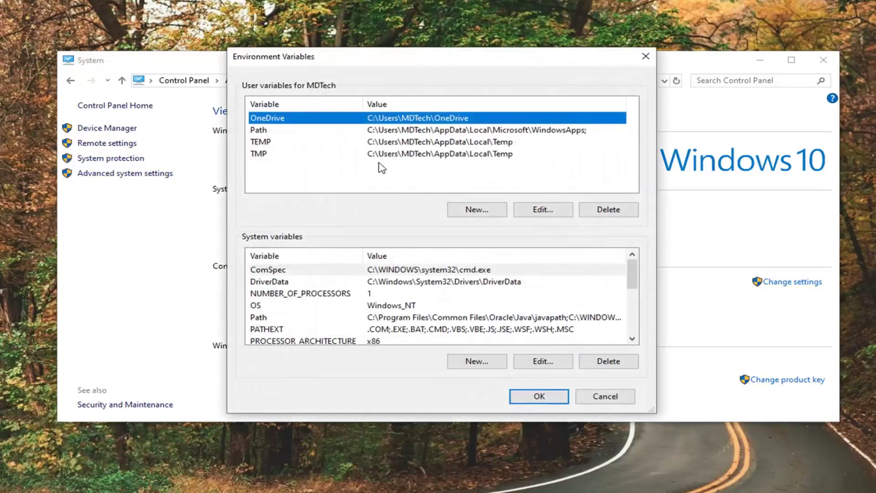
pyautogui.click(468, 215)
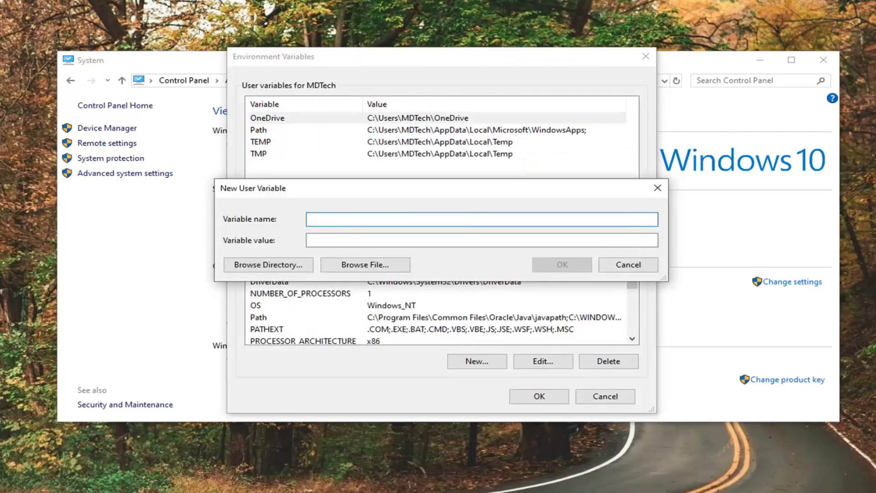
pyautogui.write('Java')
pyautogui.click(312, 242)
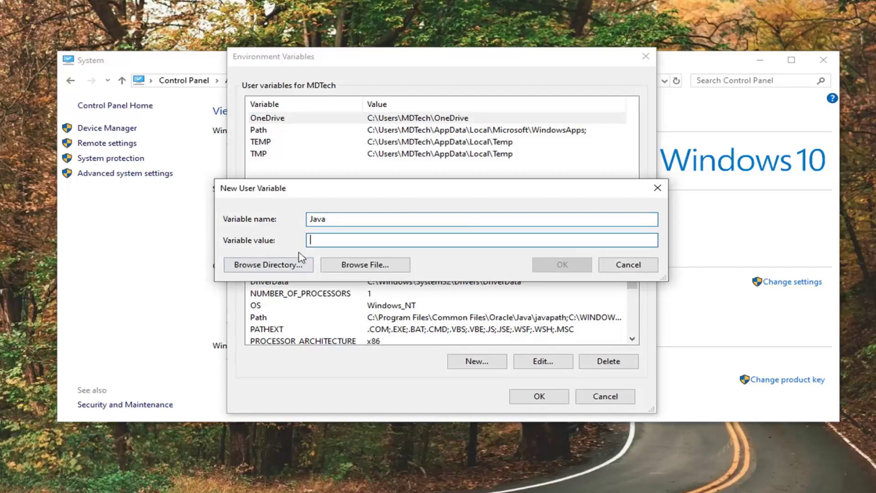
pyautogui.click(354, 266)
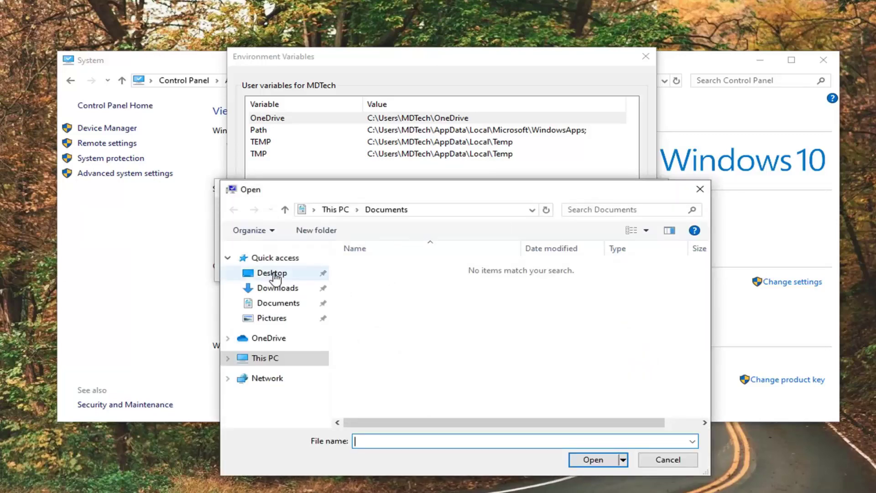
# Step: Pick java from the Desktop\Java\bin folder as the Java variable's value
pyautogui.click(275, 274)
pyautogui.doubleClick(377, 269)
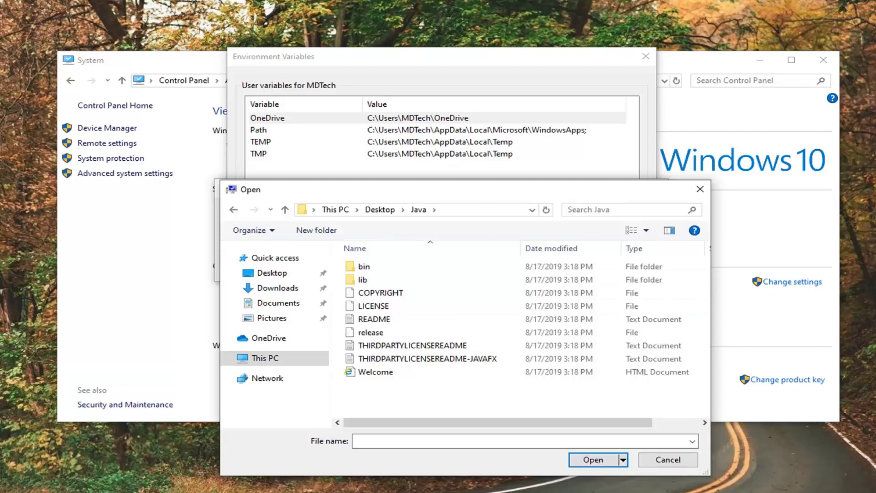
pyautogui.click(366, 270)
pyautogui.doubleClick(386, 270)
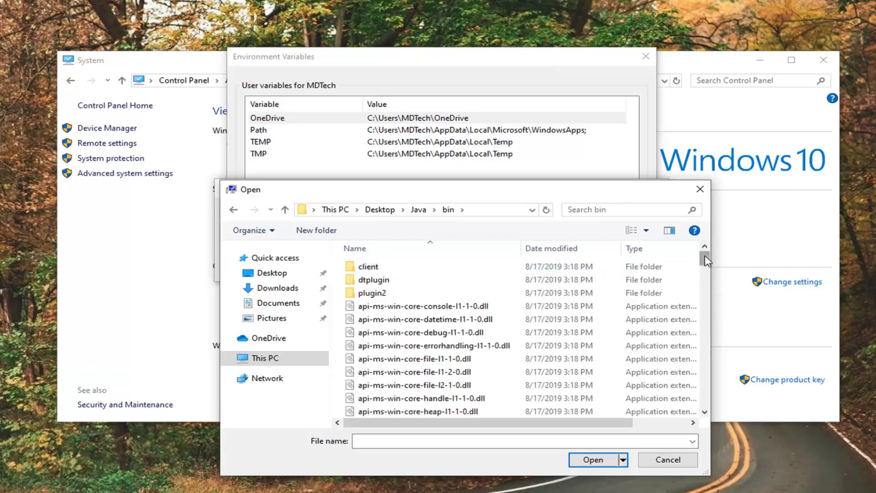
pyautogui.moveTo(706, 258); pyautogui.dragTo(708, 335)
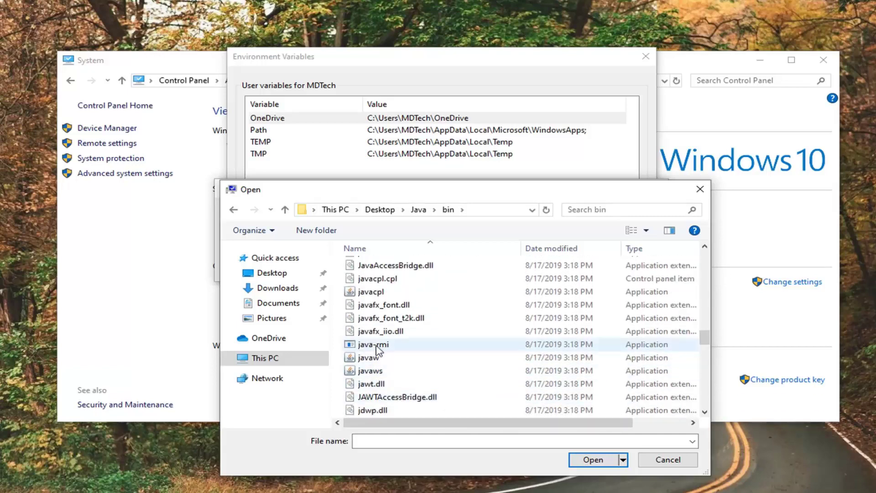
pyautogui.scroll(-1, 387, 333)
pyautogui.scroll(-1, 387, 333)
pyautogui.scroll(1, 387, 333)
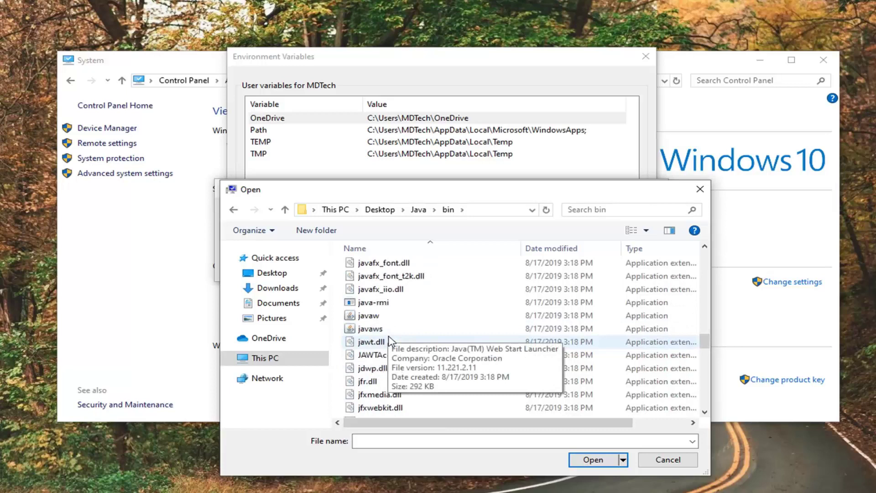
pyautogui.scroll(2, 390, 342)
pyautogui.click(365, 278)
pyautogui.scroll(1, 370, 295)
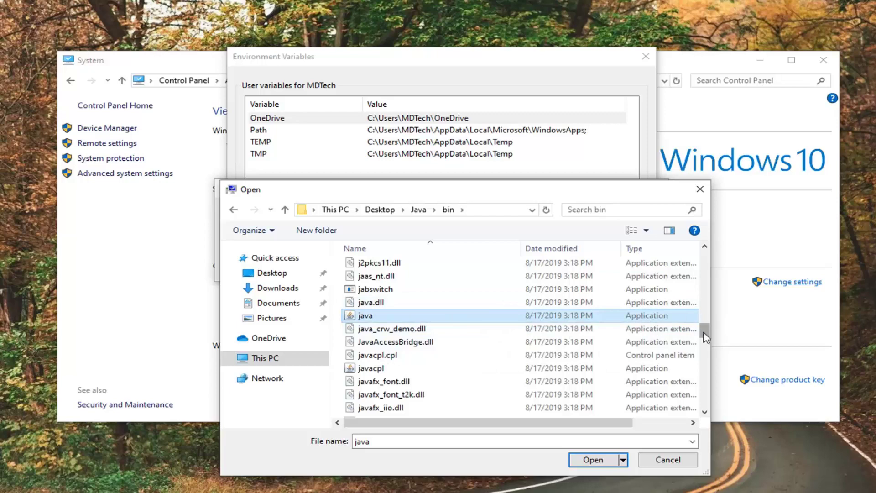
pyautogui.moveTo(705, 335); pyautogui.dragTo(702, 252)
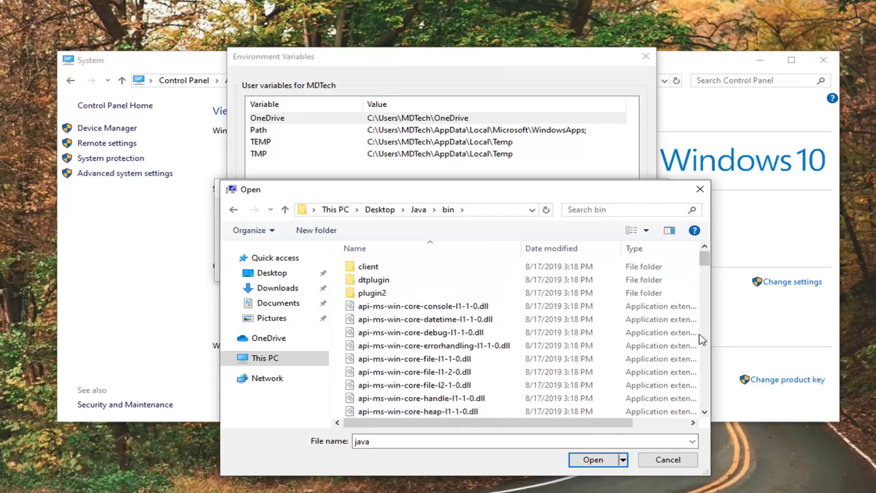
pyautogui.moveTo(704, 260)
pyautogui.mouseDown()
pyautogui.moveTo(702, 392)
pyautogui.moveTo(702, 338)
pyautogui.mouseUp()
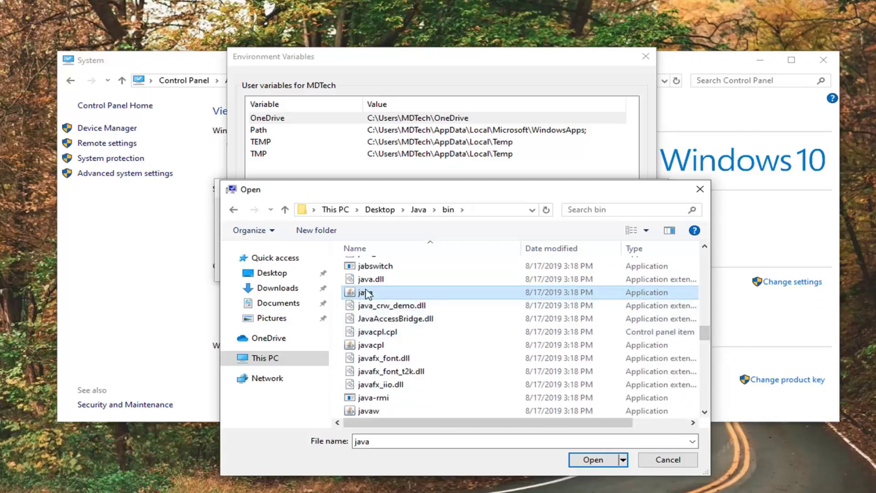
pyautogui.click(368, 293)
pyautogui.click(586, 463)
# Step: Save the Java variable with its java.exe path and close all system settings windows
pyautogui.click(596, 459)
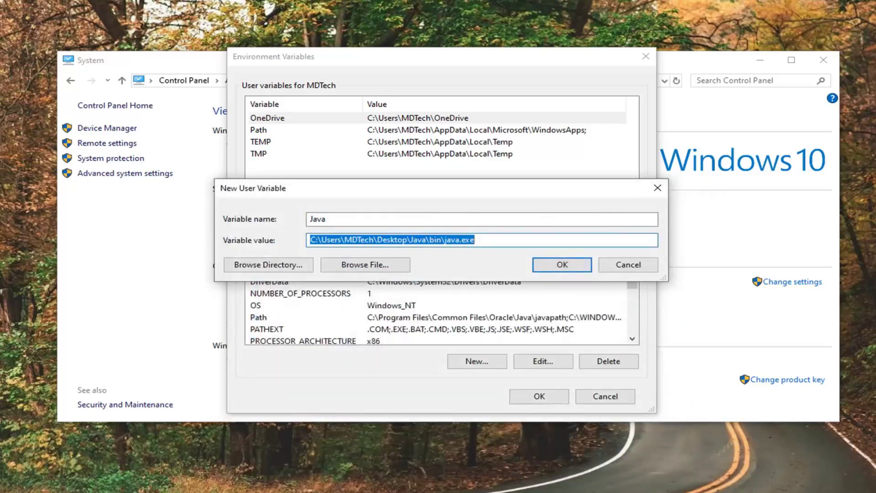
pyautogui.click(562, 264)
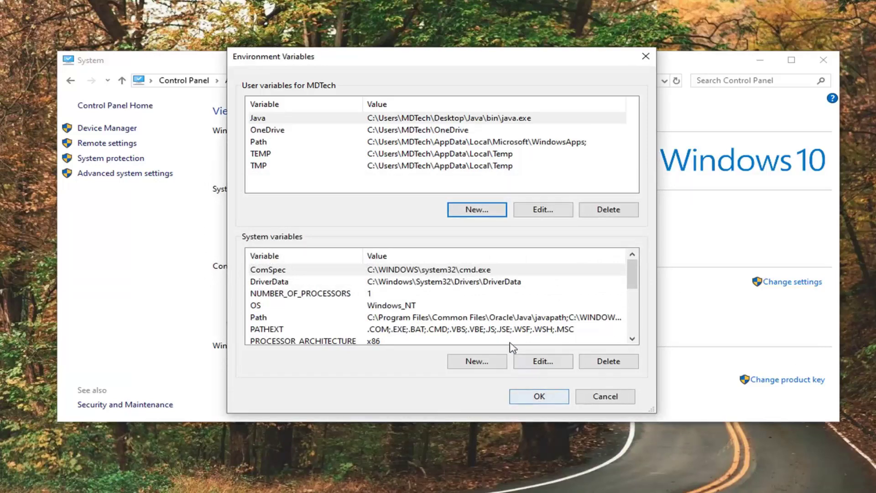
pyautogui.click(533, 401)
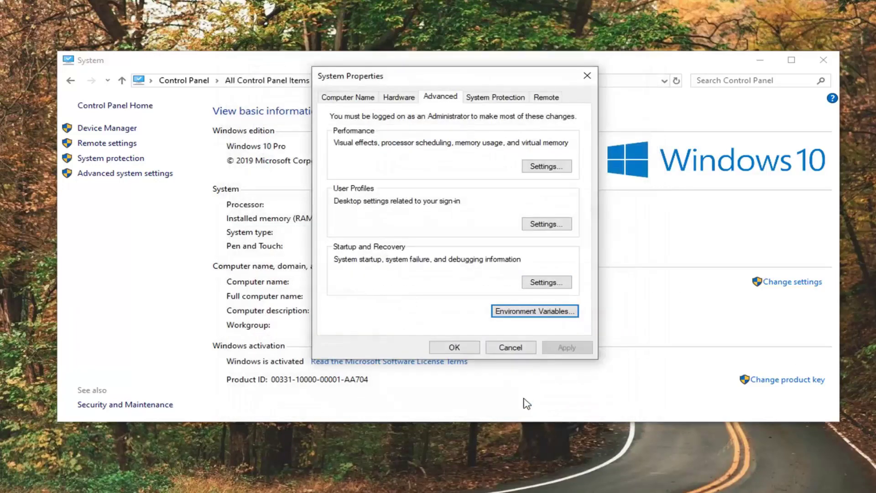
pyautogui.click(444, 348)
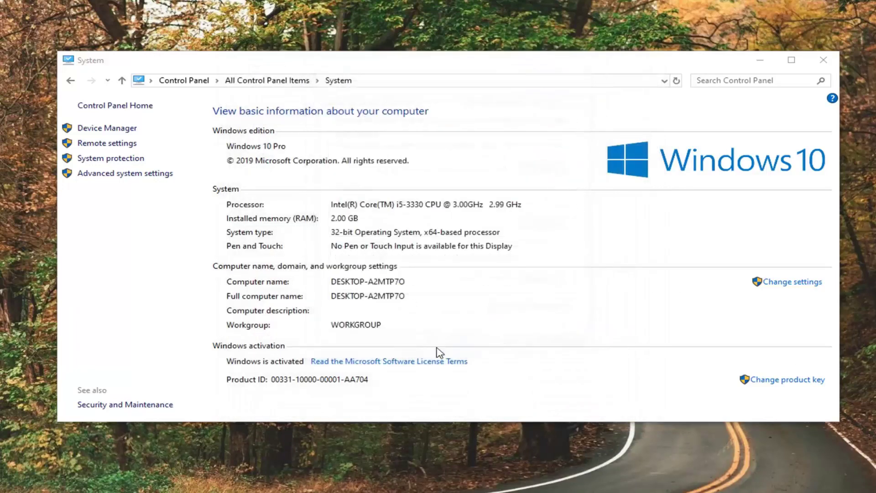
pyautogui.click(815, 67)
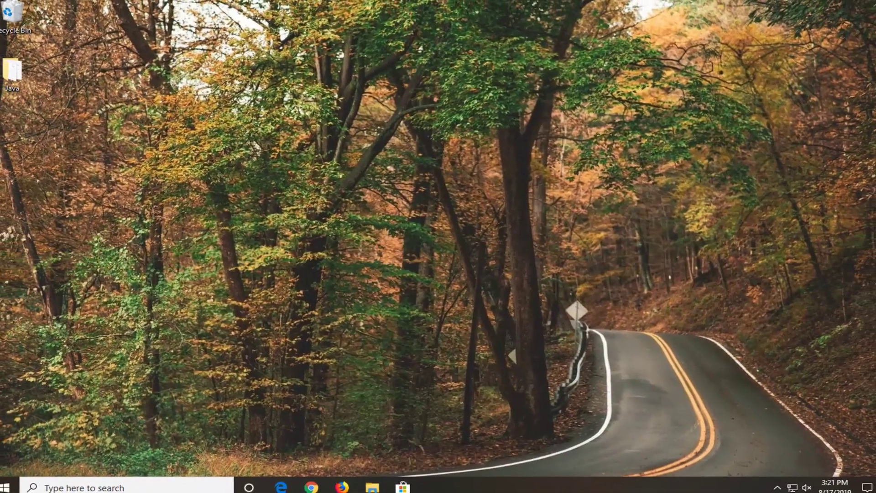